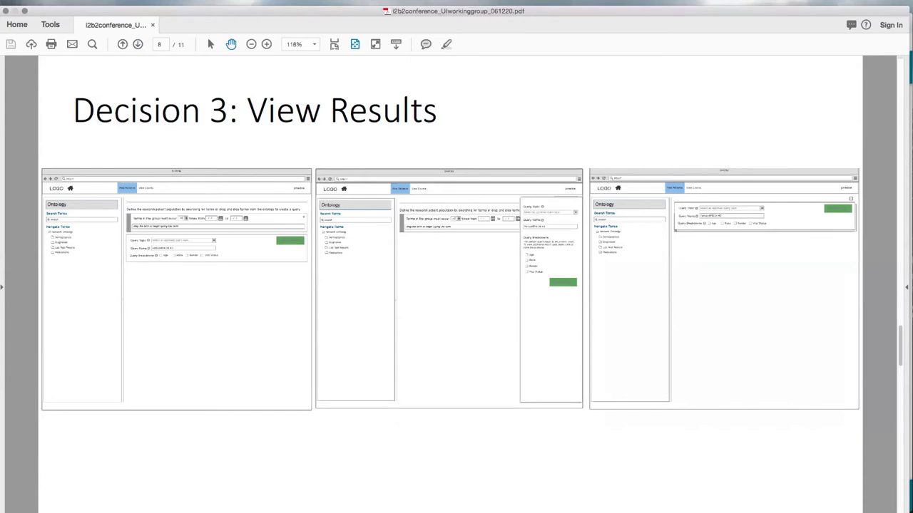
Step: Switch to the ACT Network site in Chrome, look at its View Results page and return to Find Patients
{"action": "key", "text": "ctrl+Up"}
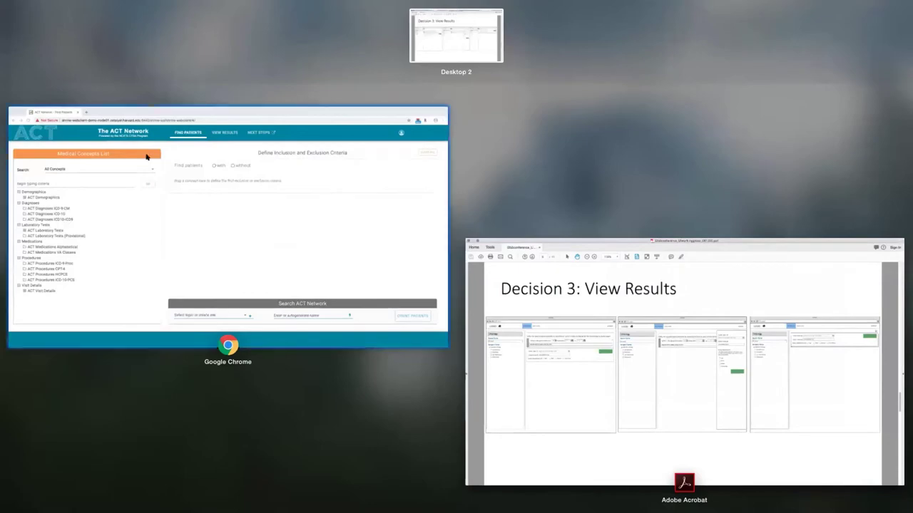
{"action": "left_click", "coordinate": [233, 270]}
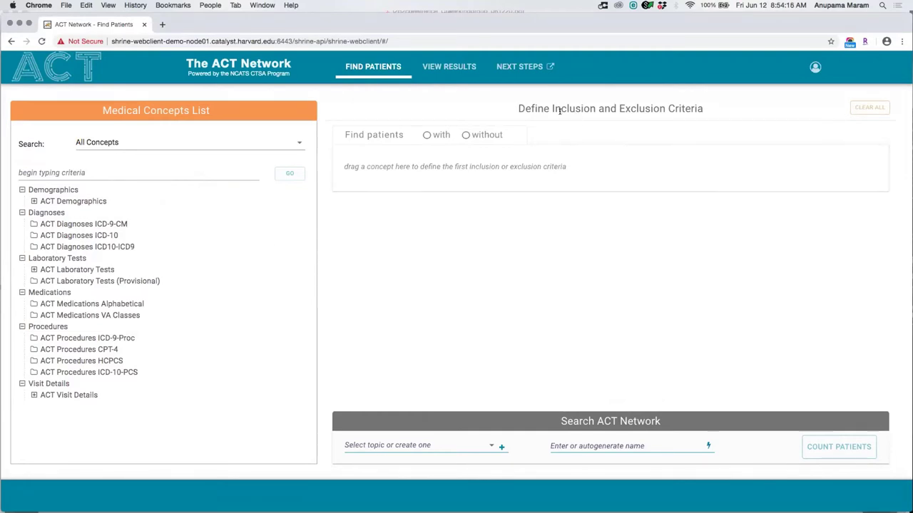
{"action": "left_click_drag", "start_coordinate": [515, 107], "coordinate": [697, 107]}
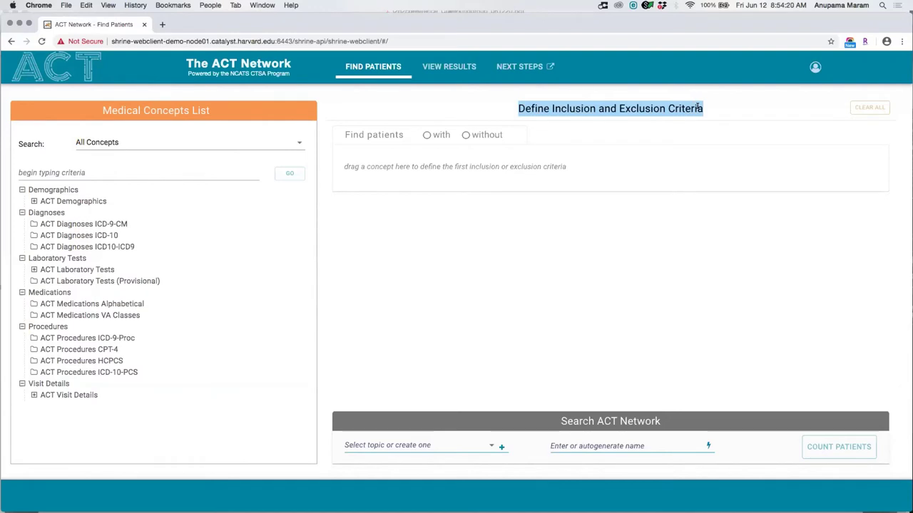
{"action": "left_click", "coordinate": [467, 67]}
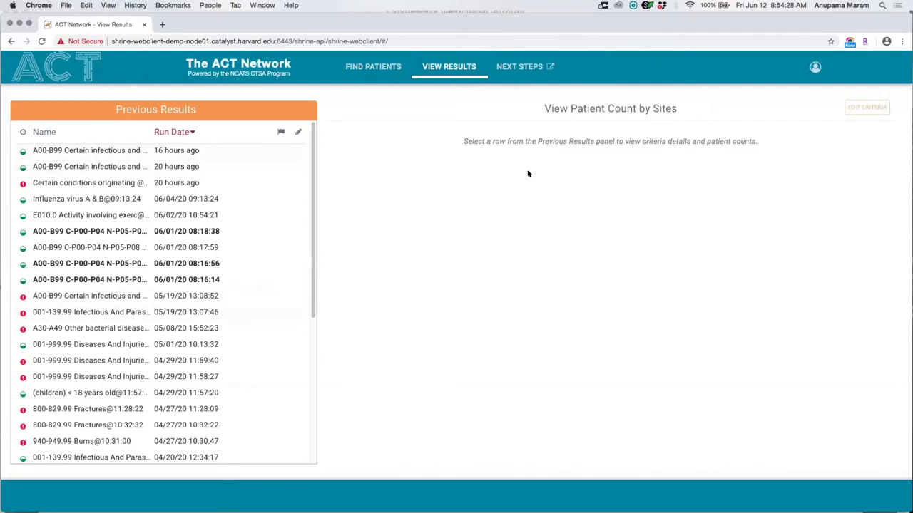
{"action": "left_click", "coordinate": [389, 69]}
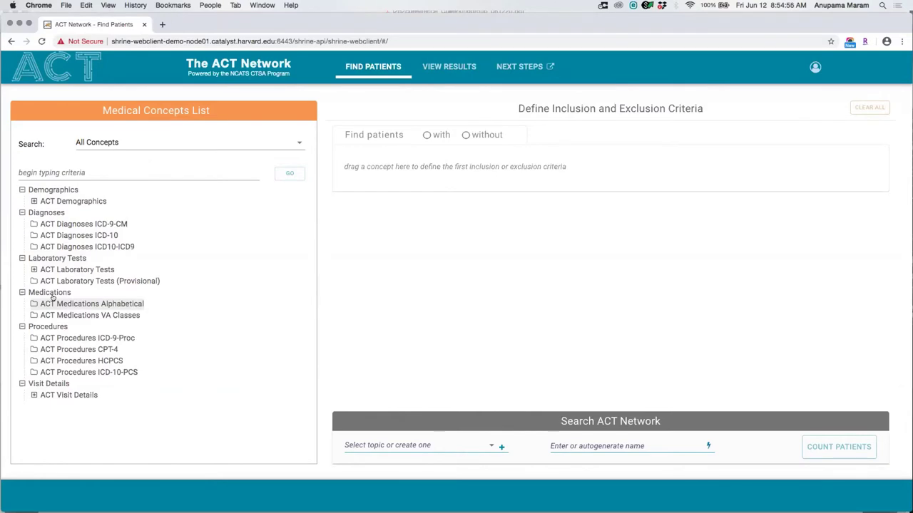
Step: Search all medical concepts for the suggested term "diabetes mellitus" and look through the matching concepts
{"action": "left_click_drag", "start_coordinate": [225, 112], "coordinate": [103, 105]}
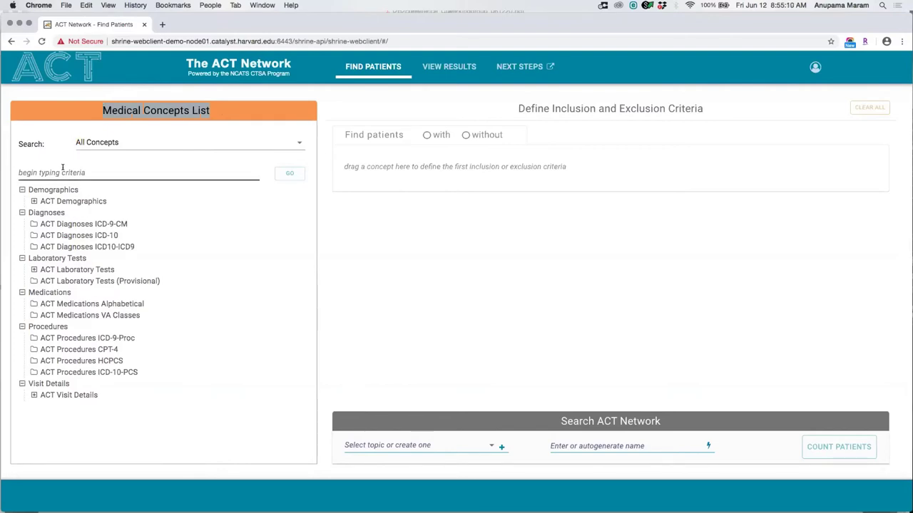
{"action": "left_click", "coordinate": [90, 143]}
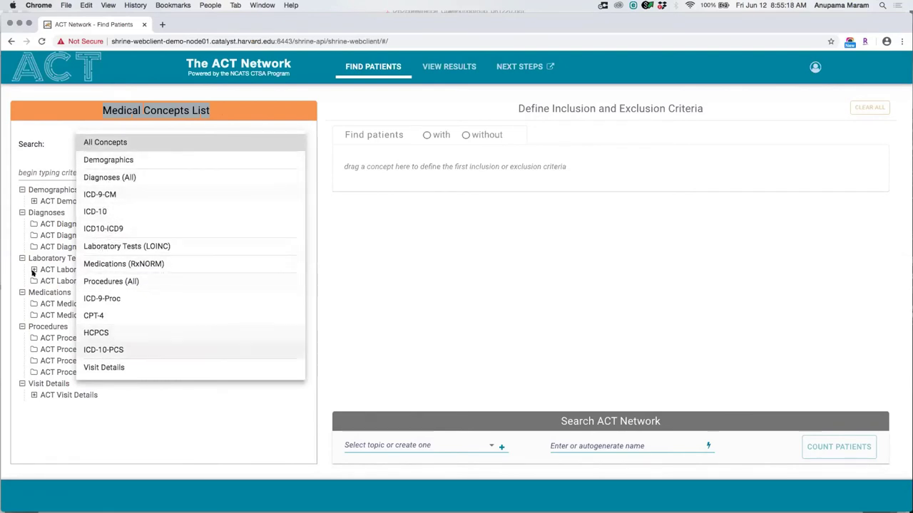
{"action": "left_click", "coordinate": [46, 174]}
{"action": "left_click", "coordinate": [46, 174]}
{"action": "type", "text": "dia"}
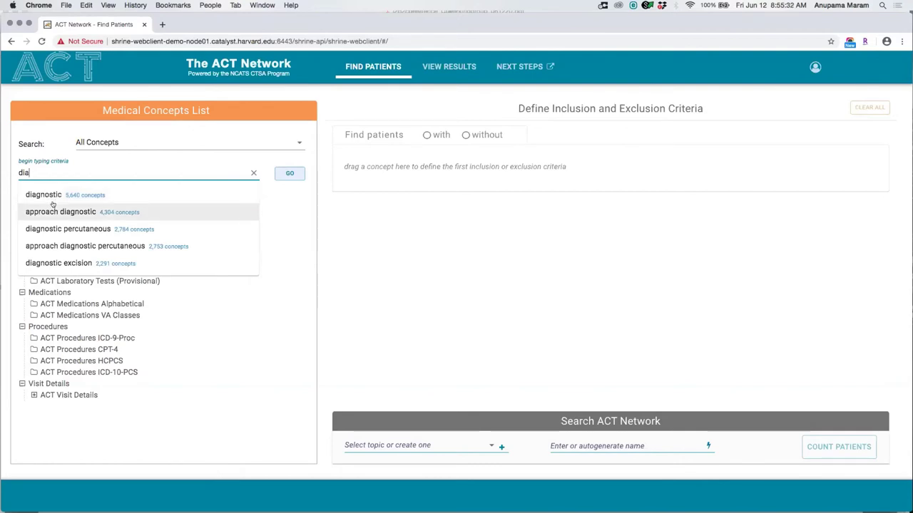
{"action": "type", "text": "b"}
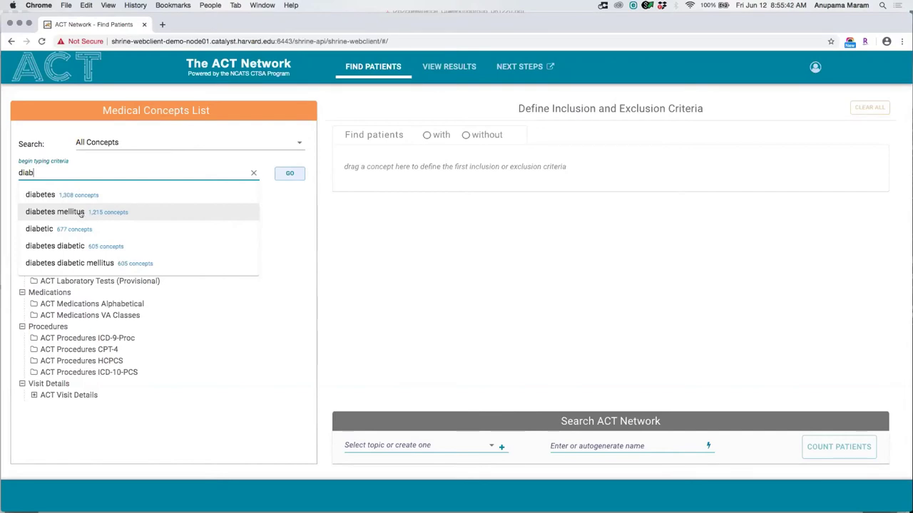
{"action": "left_click", "coordinate": [82, 214]}
{"action": "left_click", "coordinate": [286, 173]}
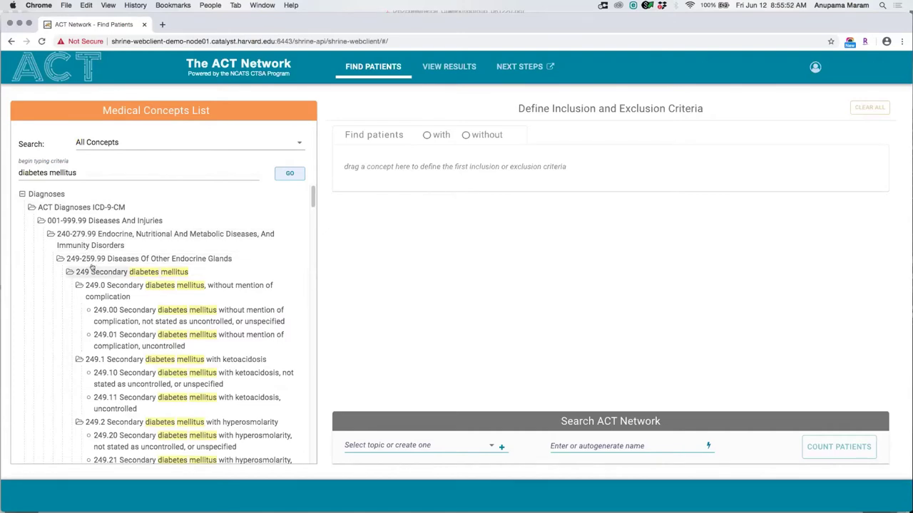
{"action": "scroll", "coordinate": [91, 267], "scroll_direction": "down", "scroll_amount": 10}
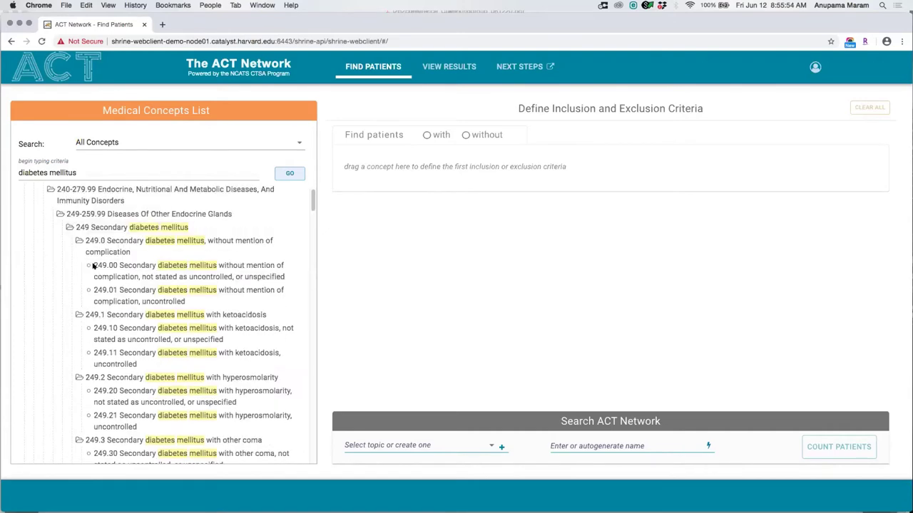
{"action": "scroll", "coordinate": [93, 266], "scroll_direction": "down", "scroll_amount": 5}
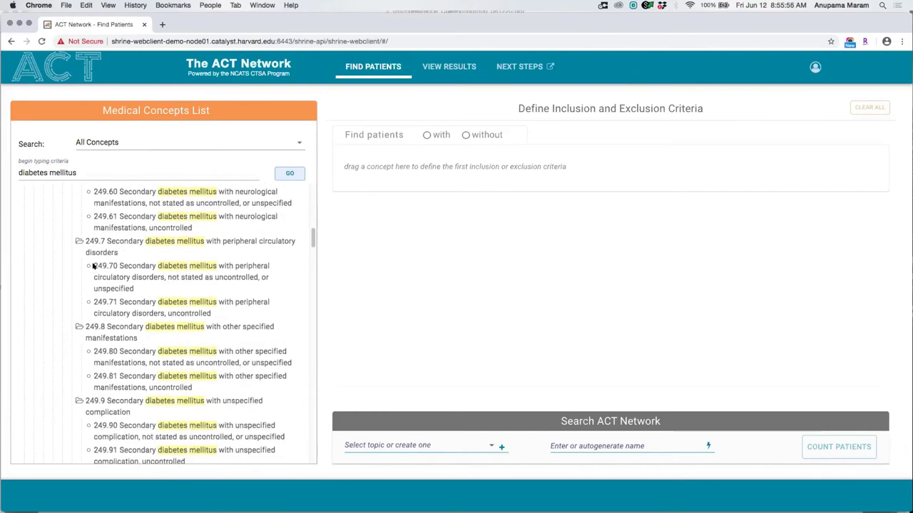
{"action": "scroll", "coordinate": [93, 266], "scroll_direction": "up", "scroll_amount": 6}
{"action": "scroll", "coordinate": [92, 266], "scroll_direction": "up", "scroll_amount": 8}
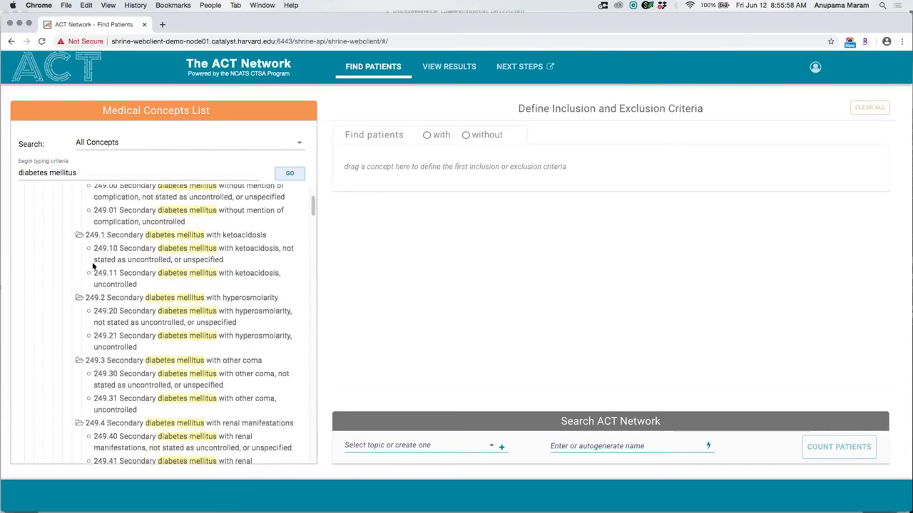
Step: Rerun the diabetes mellitus search limited to ICD-10 and add E08-E13 Diabetes mellitus as the first inclusion criterion
{"action": "left_click", "coordinate": [114, 143]}
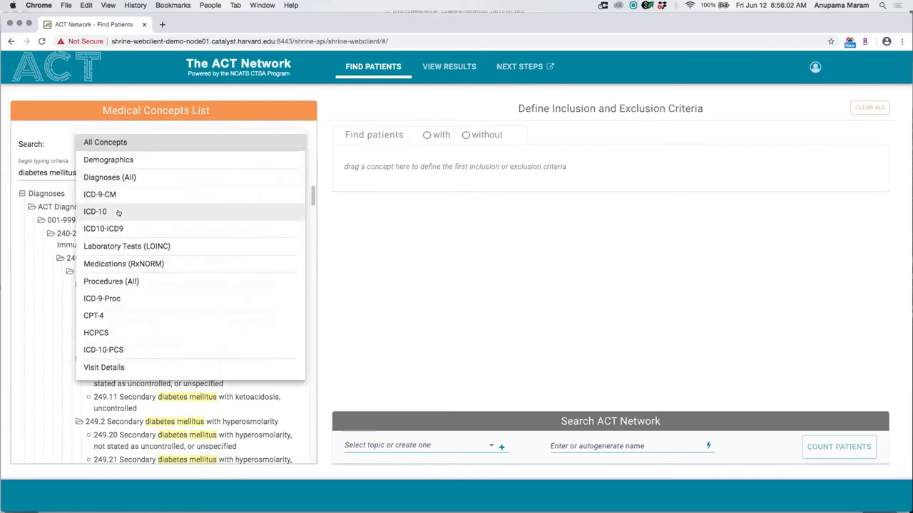
{"action": "left_click", "coordinate": [119, 212]}
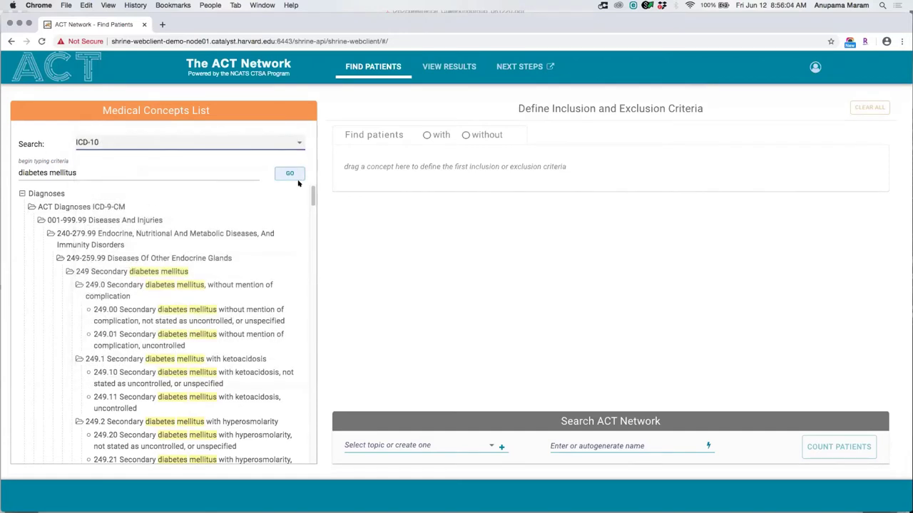
{"action": "left_click", "coordinate": [288, 176]}
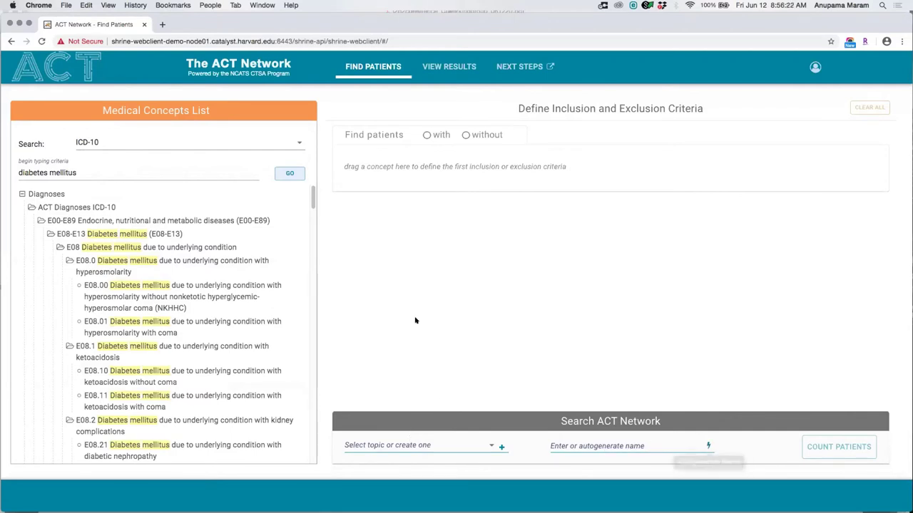
{"action": "left_click_drag", "start_coordinate": [139, 236], "coordinate": [503, 174]}
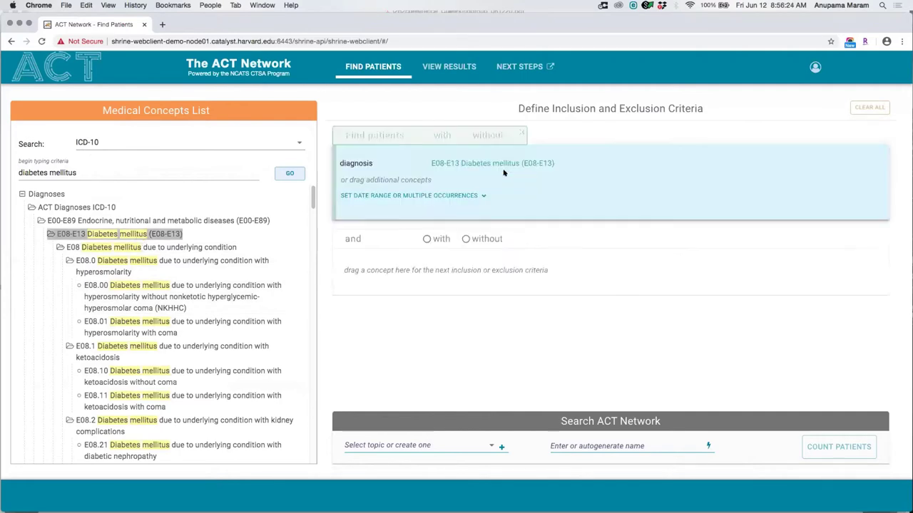
Step: Autogenerate the query name and set the query topic to Cancer
{"action": "left_click", "coordinate": [706, 447]}
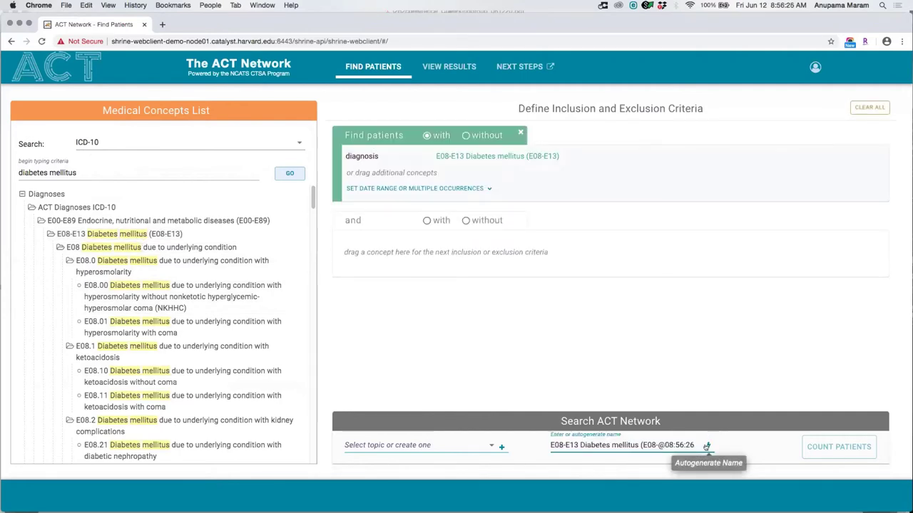
{"action": "left_click", "coordinate": [463, 447]}
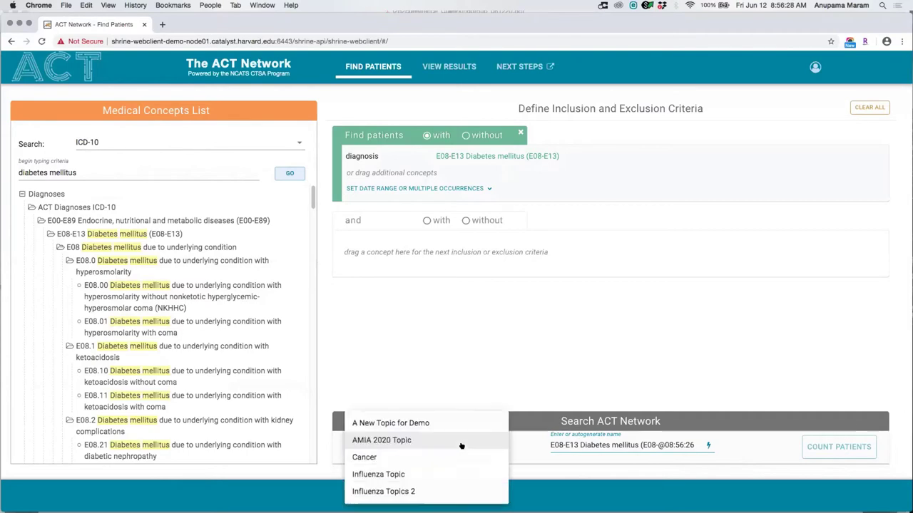
{"action": "left_click", "coordinate": [432, 456]}
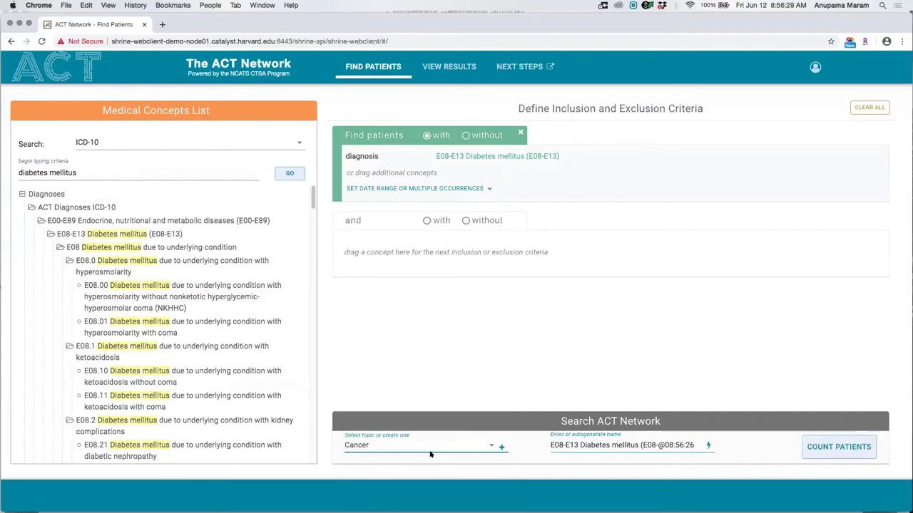
Step: Run the patient count across the network and examine the site and total patient figures in the query status
{"action": "left_click", "coordinate": [820, 447]}
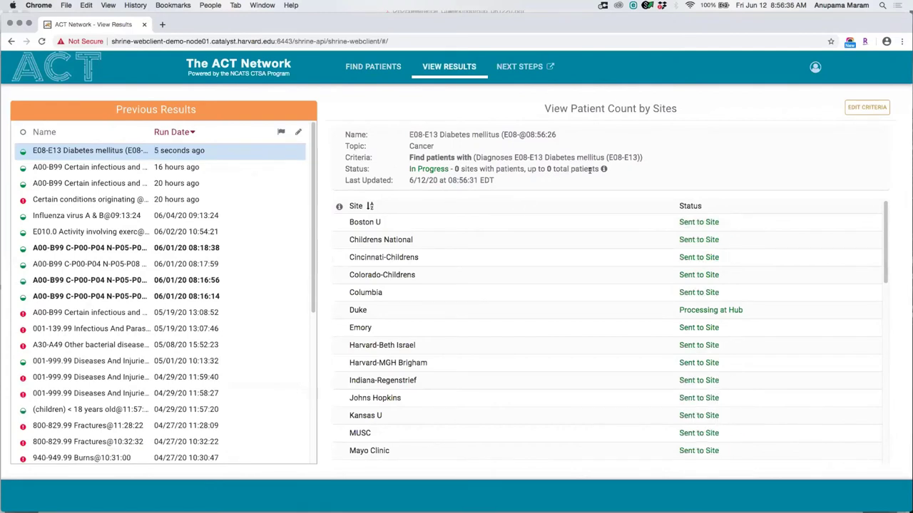
{"action": "left_click_drag", "start_coordinate": [599, 169], "coordinate": [452, 167]}
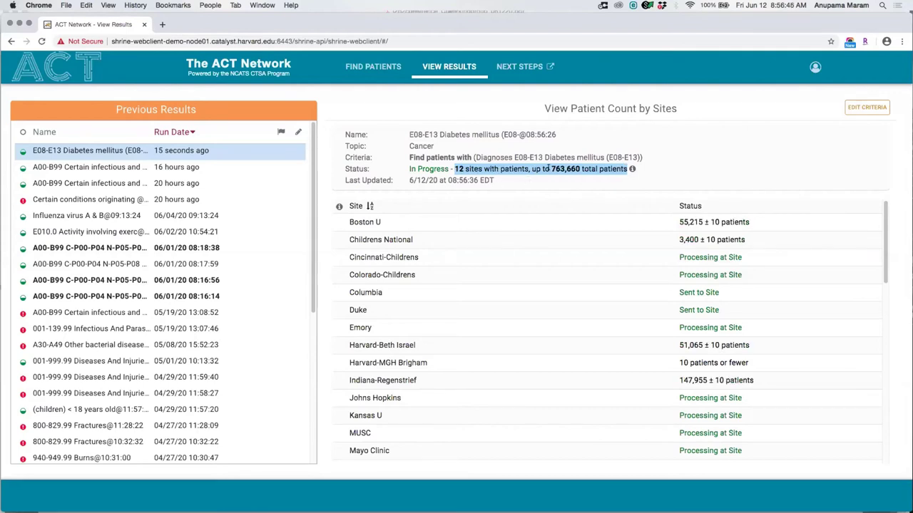
{"action": "left_click_drag", "start_coordinate": [550, 169], "coordinate": [584, 167]}
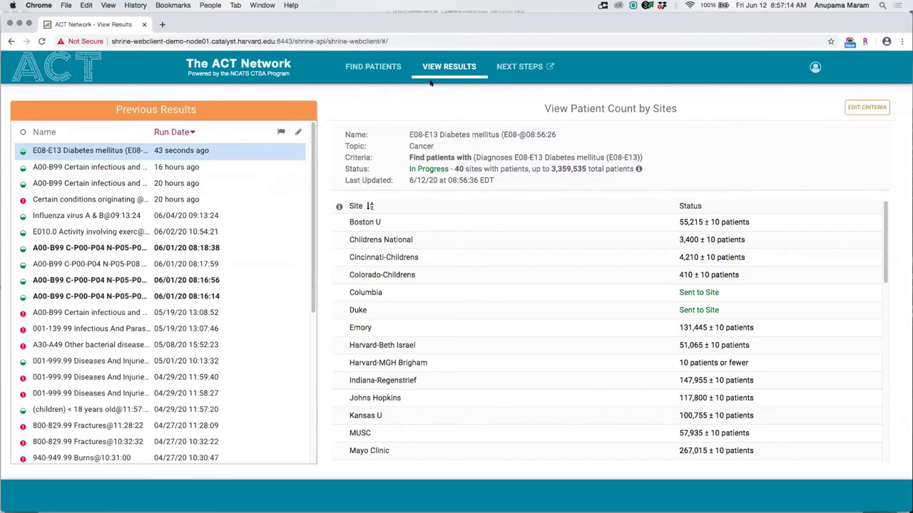
Step: Switch back to the presentation PDF in Acrobat and advance to the slide after "Decision 3: View Results"
{"action": "left_click_drag", "start_coordinate": [400, 26], "coordinate": [400, 30]}
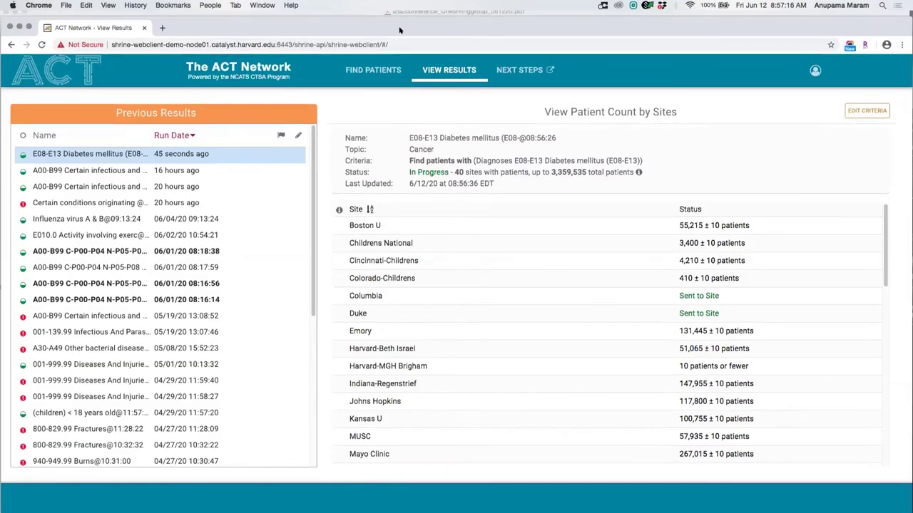
{"action": "key", "text": "ctrl+Up"}
{"action": "left_click", "coordinate": [228, 228]}
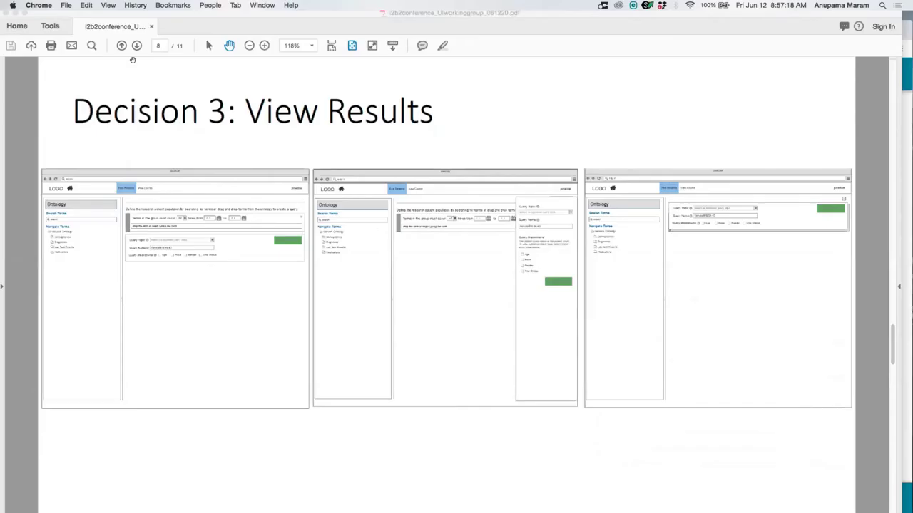
{"action": "left_click", "coordinate": [138, 44]}
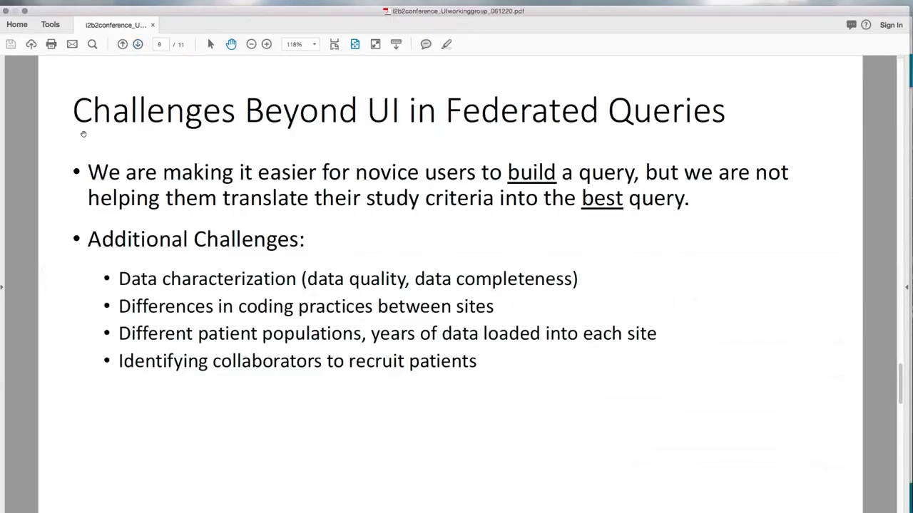